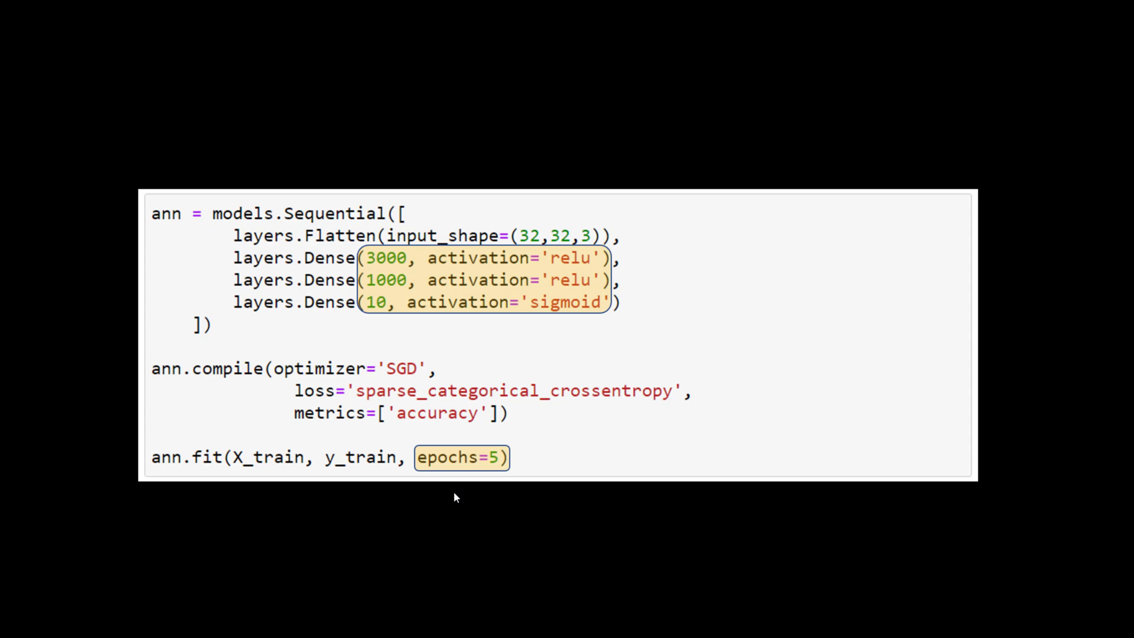
# - Advance to the slide showing the first layer's 3072×3000 kernel and 3000-value bias
pyautogui.press('Right')
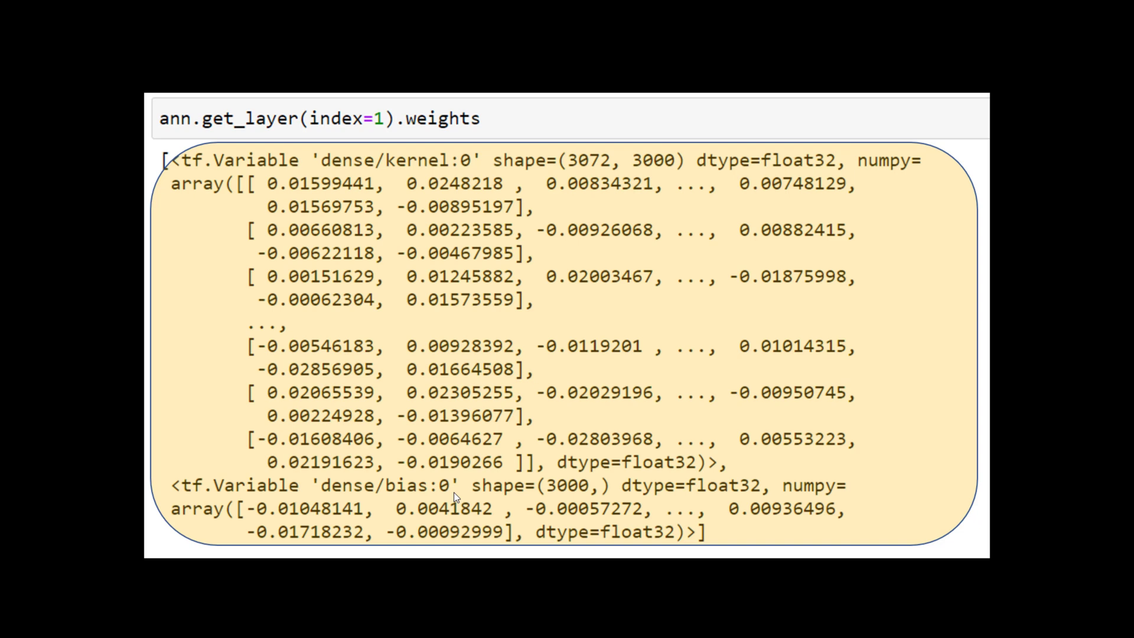